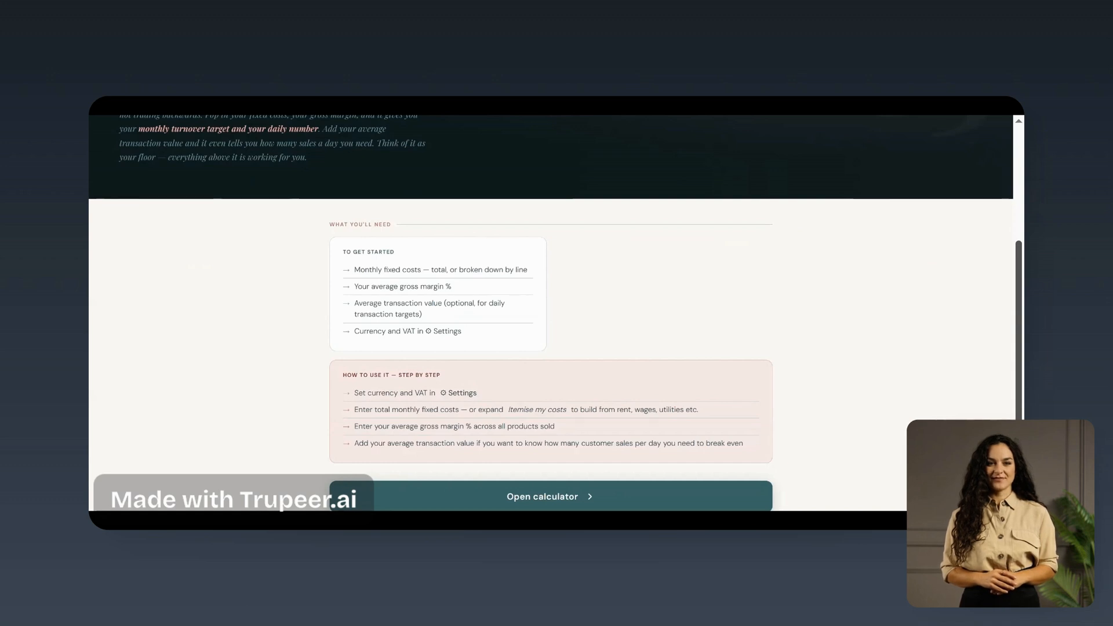
# - Open the break-even calculator from its overview page and go to its currency and VAT settings
pyautogui.scroll(-1, 555, 313)
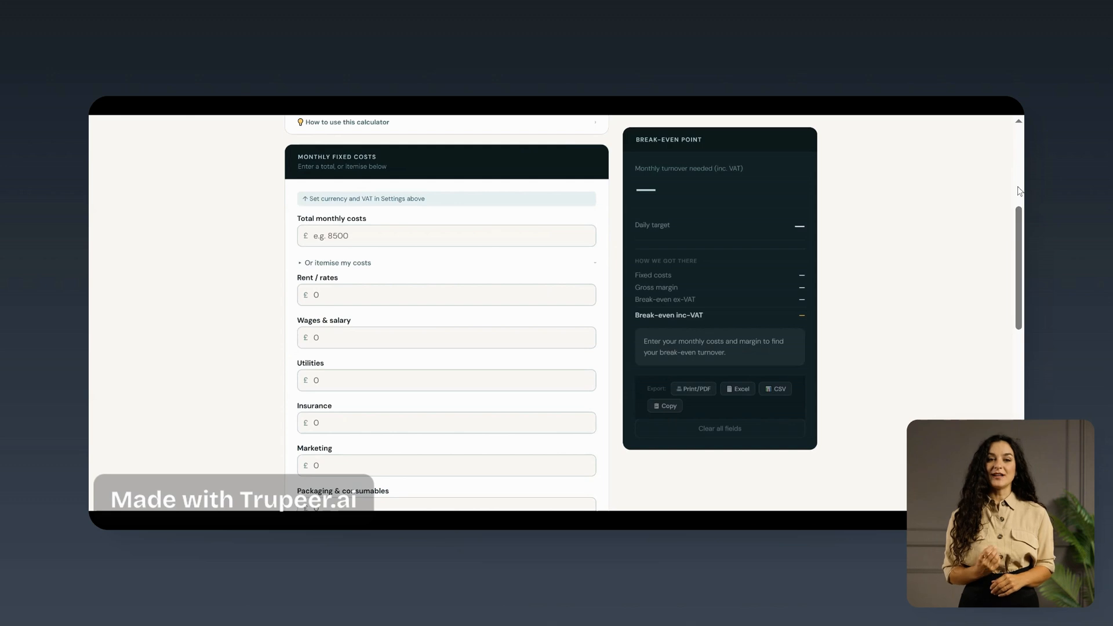
pyautogui.scroll(5, 1021, 191)
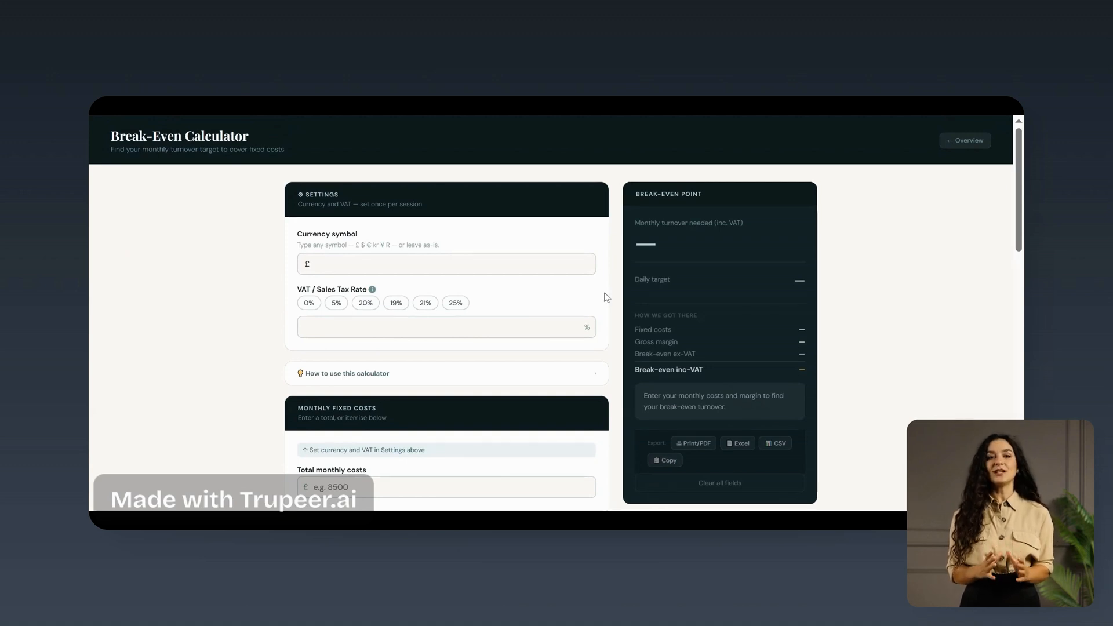
# - Try $ and KR as the currency symbol, and restore it to £
pyautogui.click(309, 265)
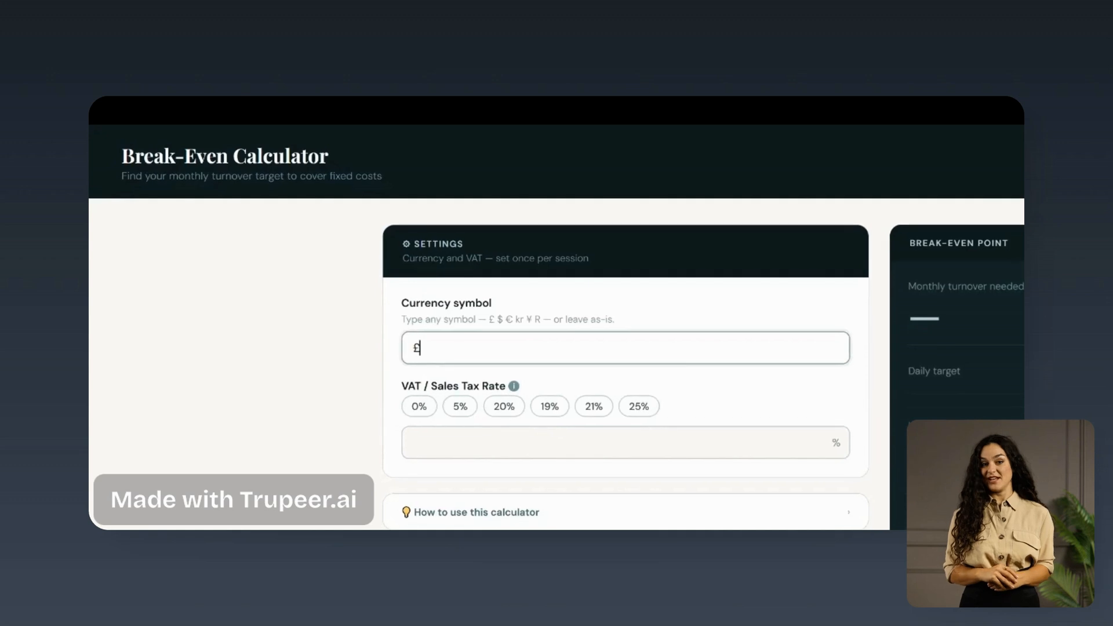
pyautogui.press('BackSpace')
pyautogui.write('$')
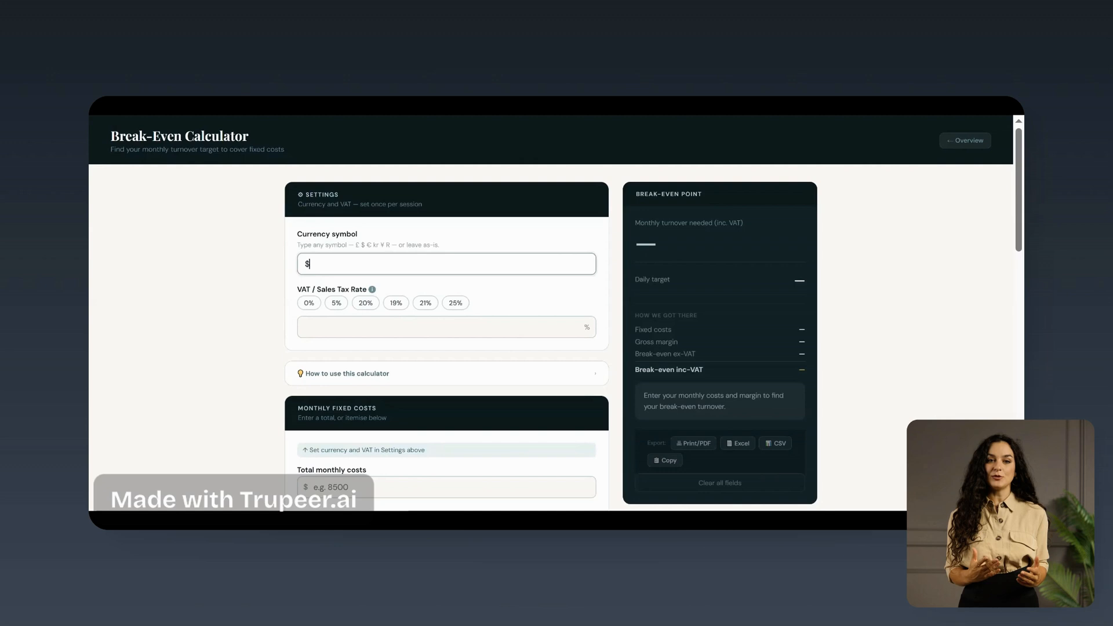
pyautogui.press('BackSpace')
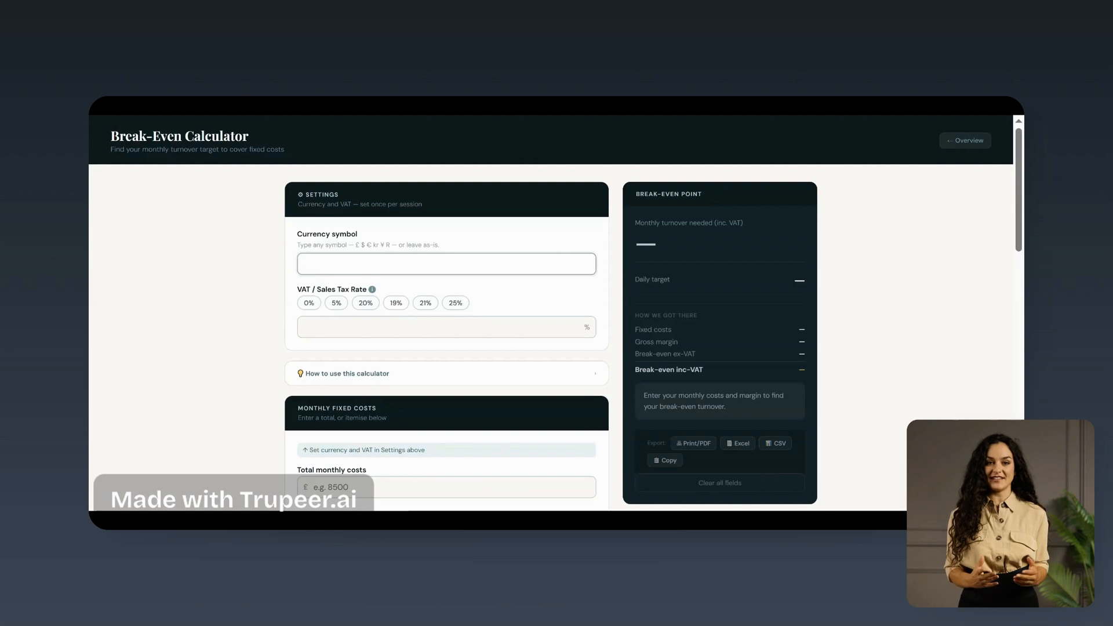
pyautogui.write('KR')
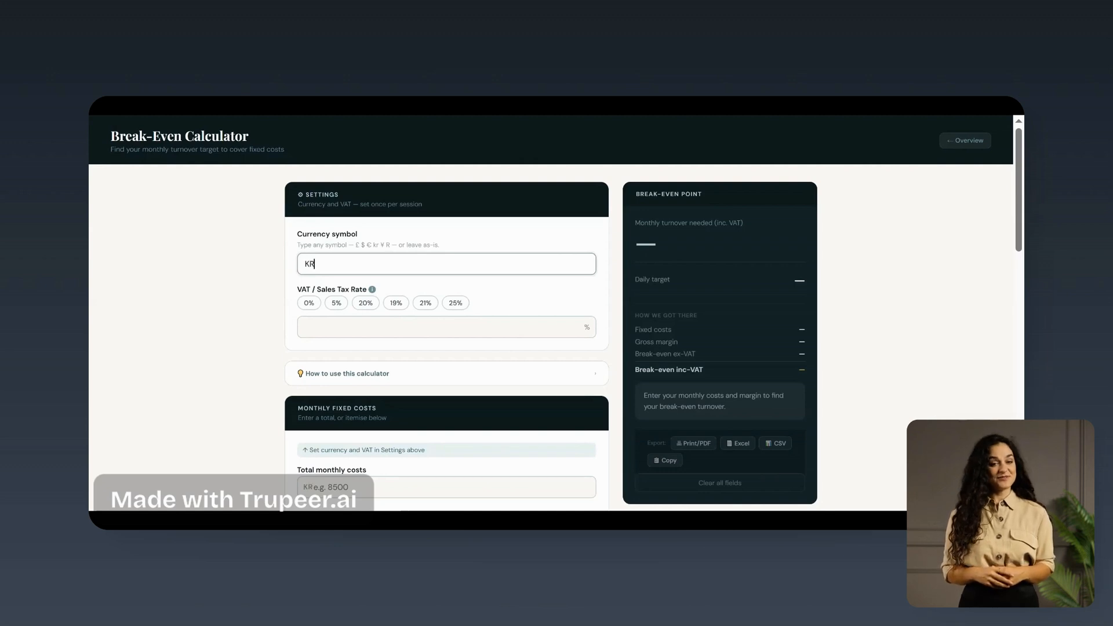
pyautogui.press('BackSpace')
pyautogui.press('BackSpace')
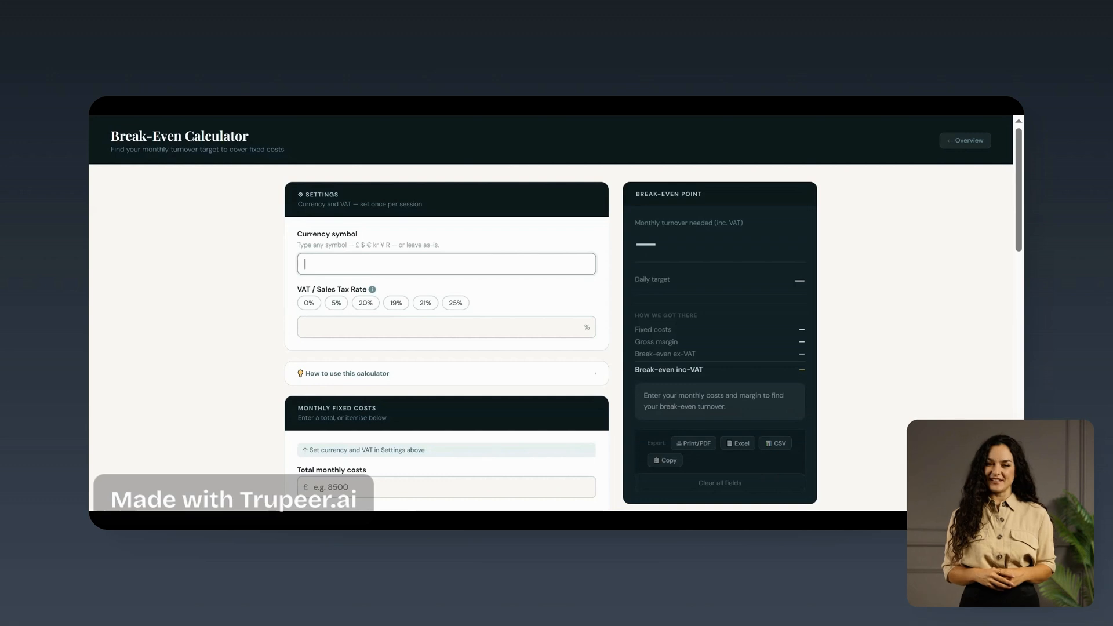
pyautogui.write('£')
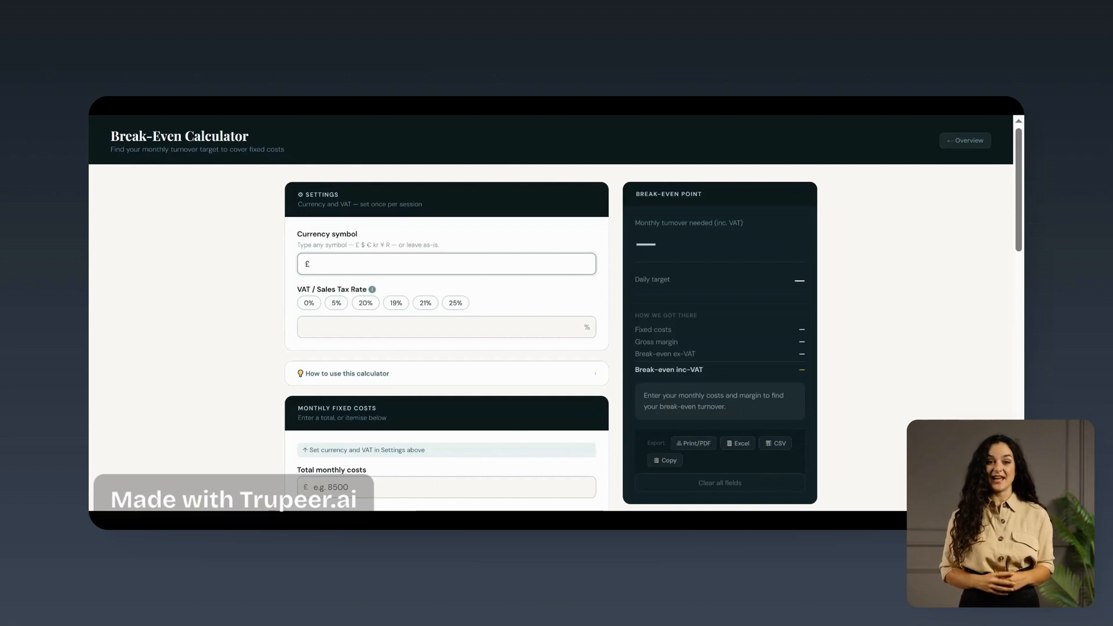
pyautogui.click(525, 301)
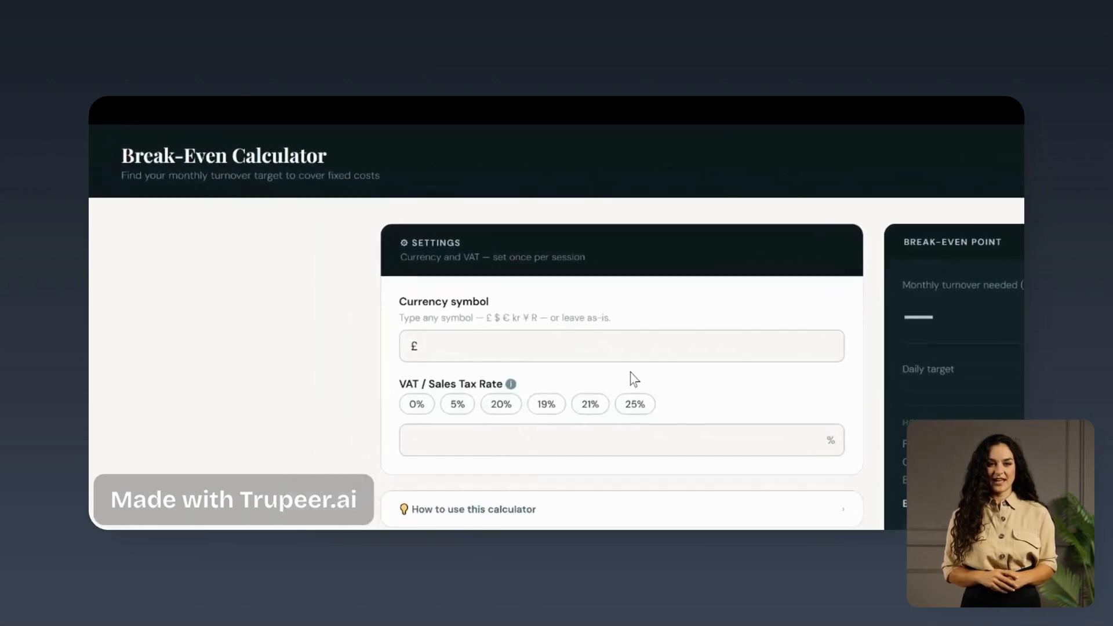
# - Try VAT rates of 21% and 0%, and settle on the 20% preset
pyautogui.click(503, 409)
pyautogui.press('BackSpace')
pyautogui.write('1')
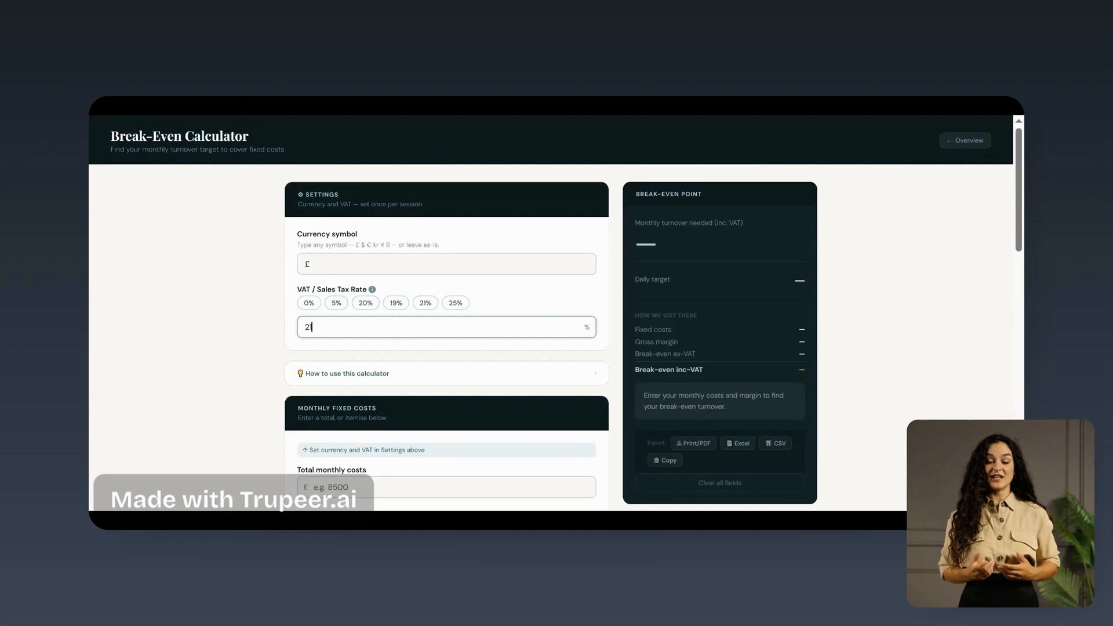
pyautogui.press('BackSpace')
pyautogui.write('0')
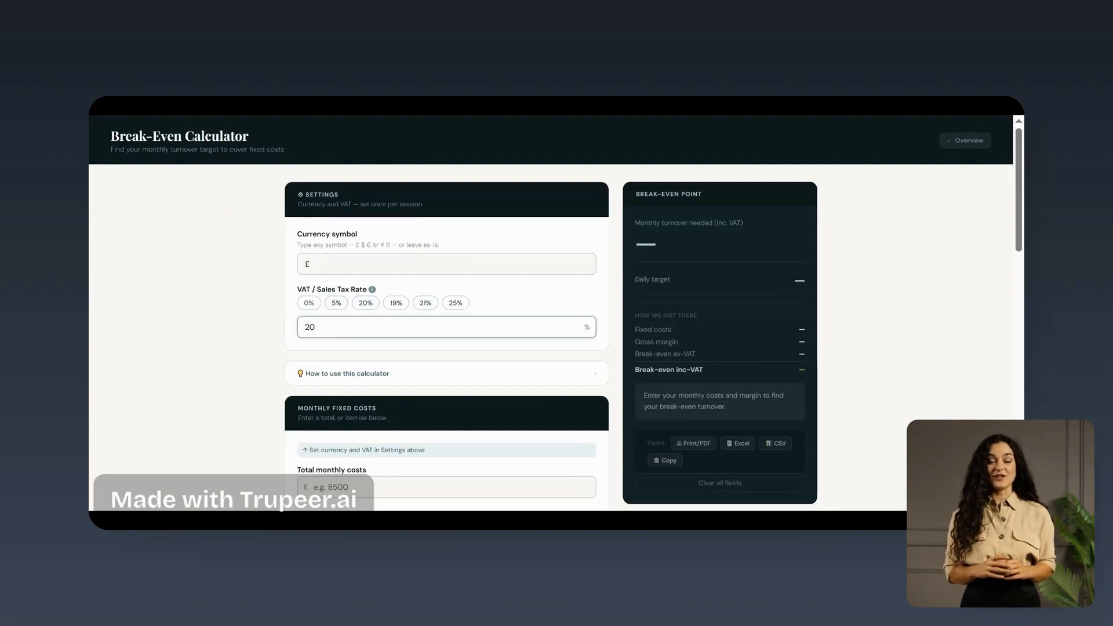
pyautogui.click(314, 308)
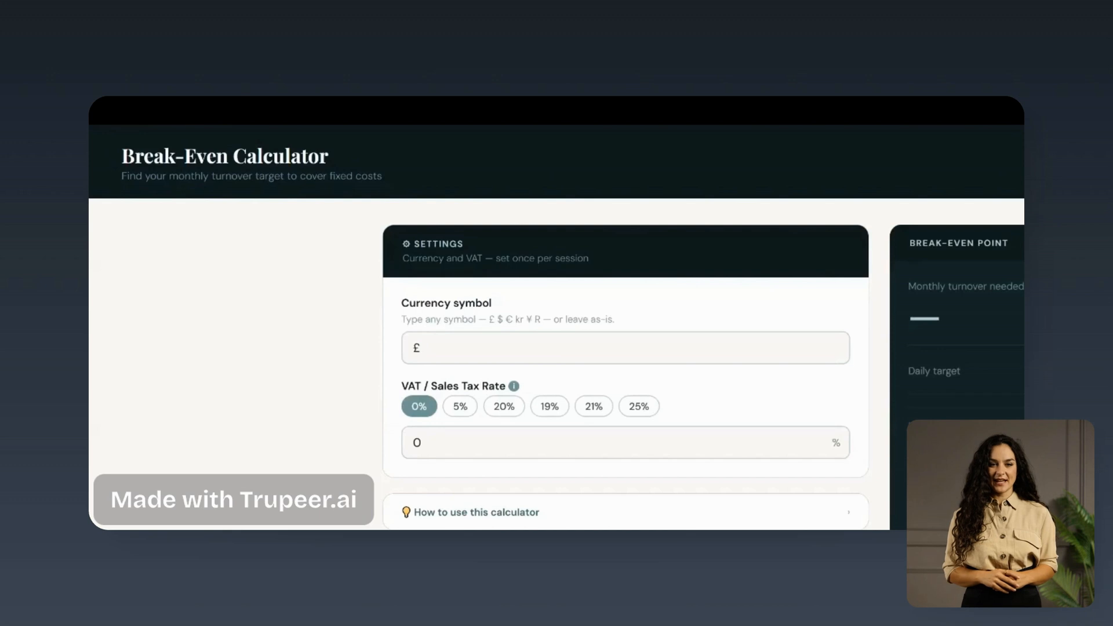
pyautogui.click(513, 412)
# - Try 4000 as the total monthly costs, and clear the entry again
pyautogui.scroll(-3, 513, 413)
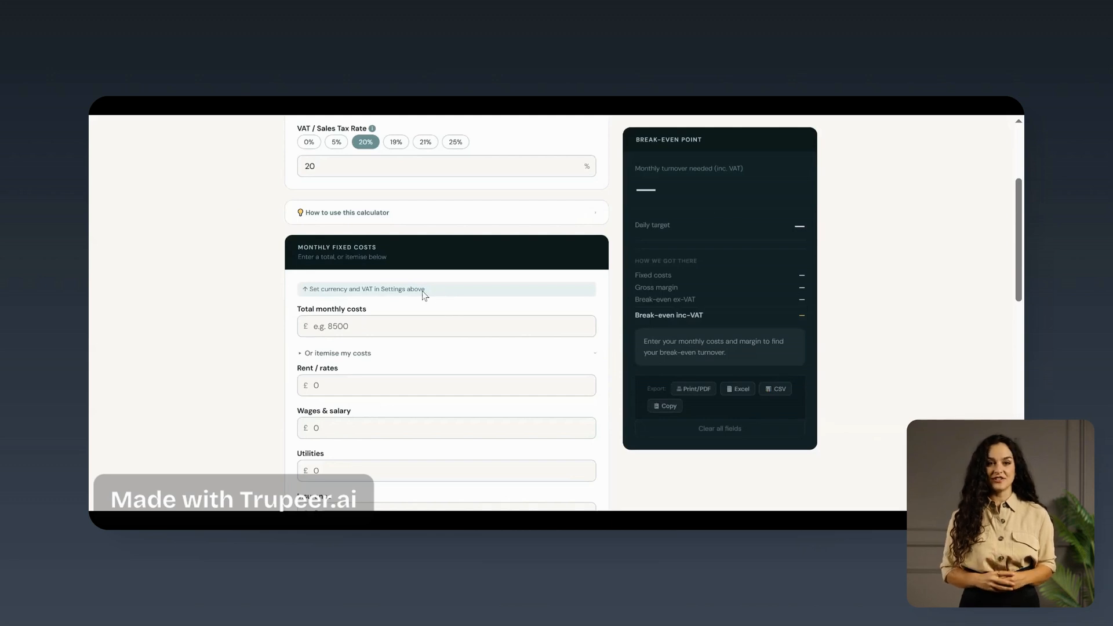
pyautogui.click(350, 320)
pyautogui.write('4000')
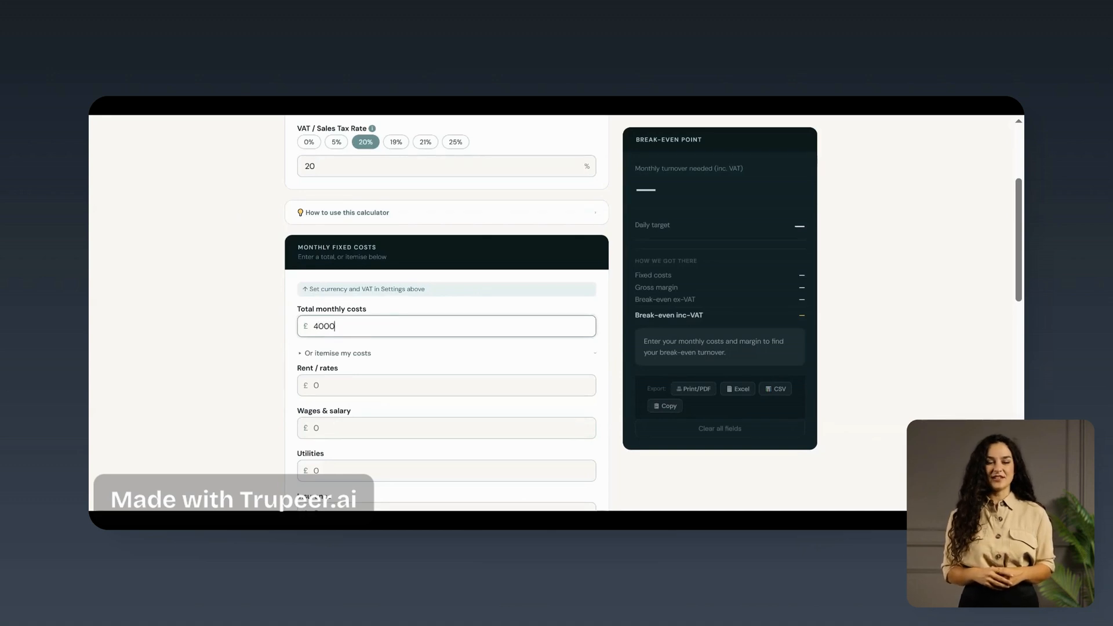
pyautogui.press('BackSpace')
pyautogui.press('BackSpace')
pyautogui.press('BackSpace')
pyautogui.press('BackSpace')
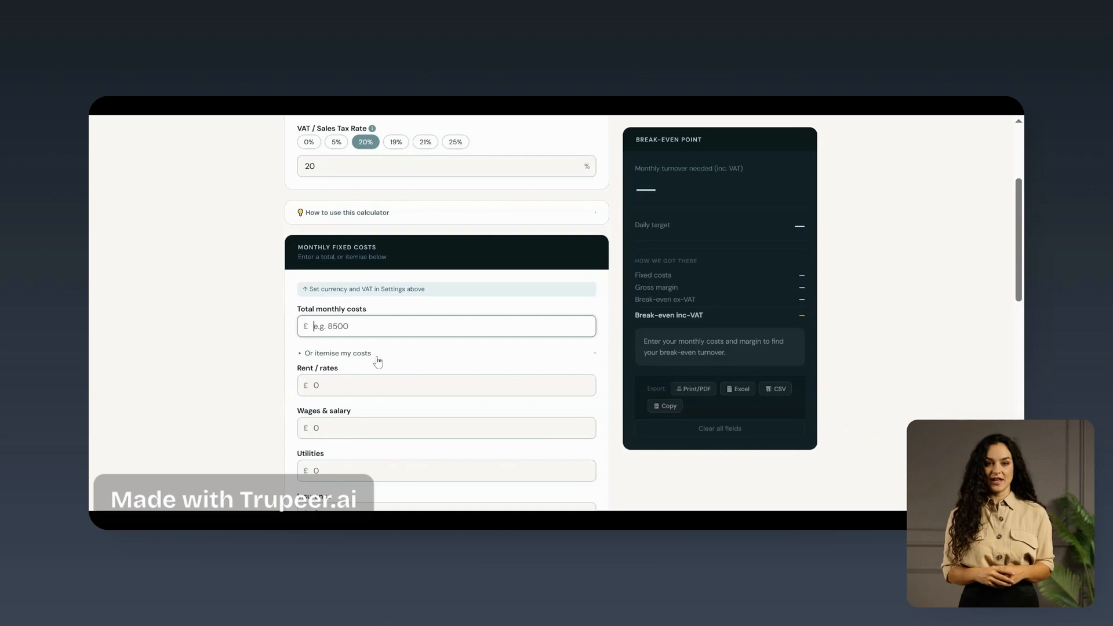
# - Itemise the monthly fixed costs with rent / rates of 2000 and wages & salary of 2000
pyautogui.click(371, 386)
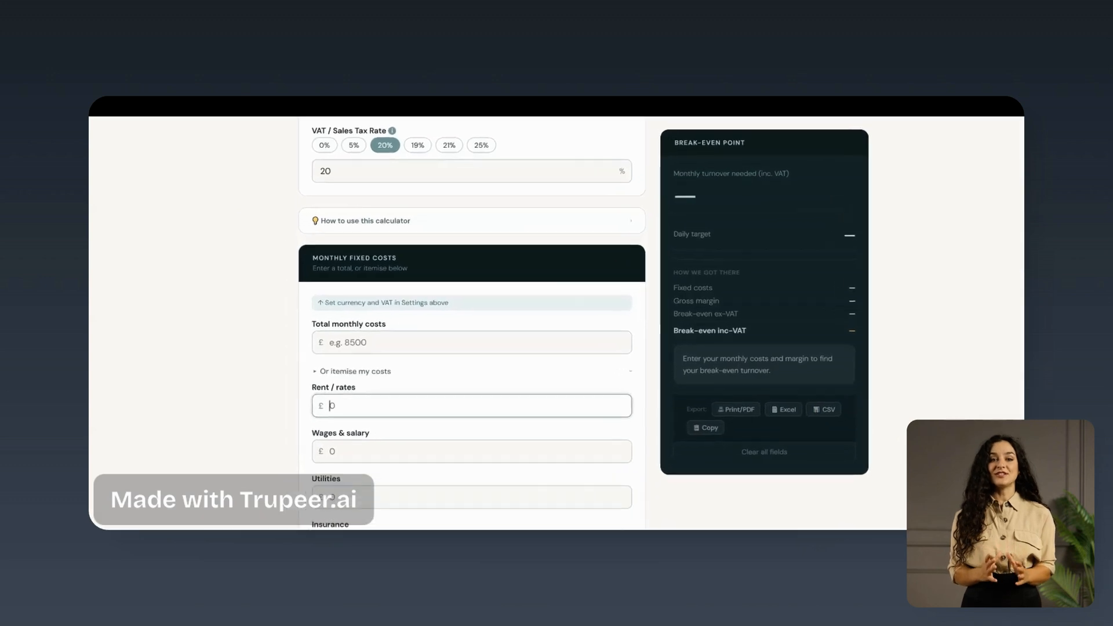
pyautogui.write('2000')
pyautogui.press('Tab')
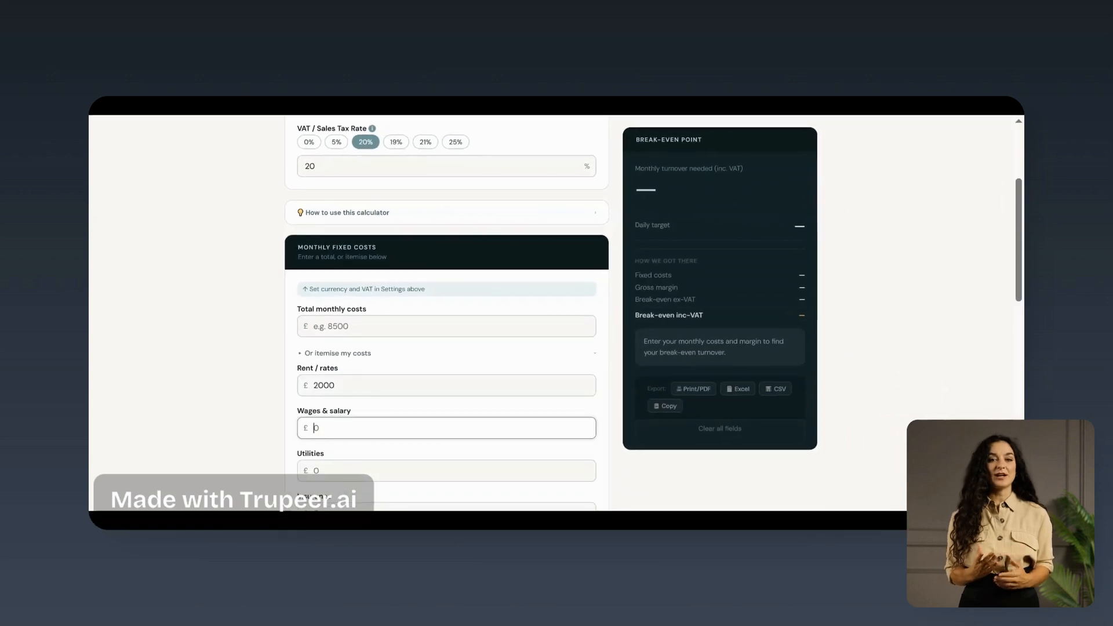
pyautogui.write('2000')
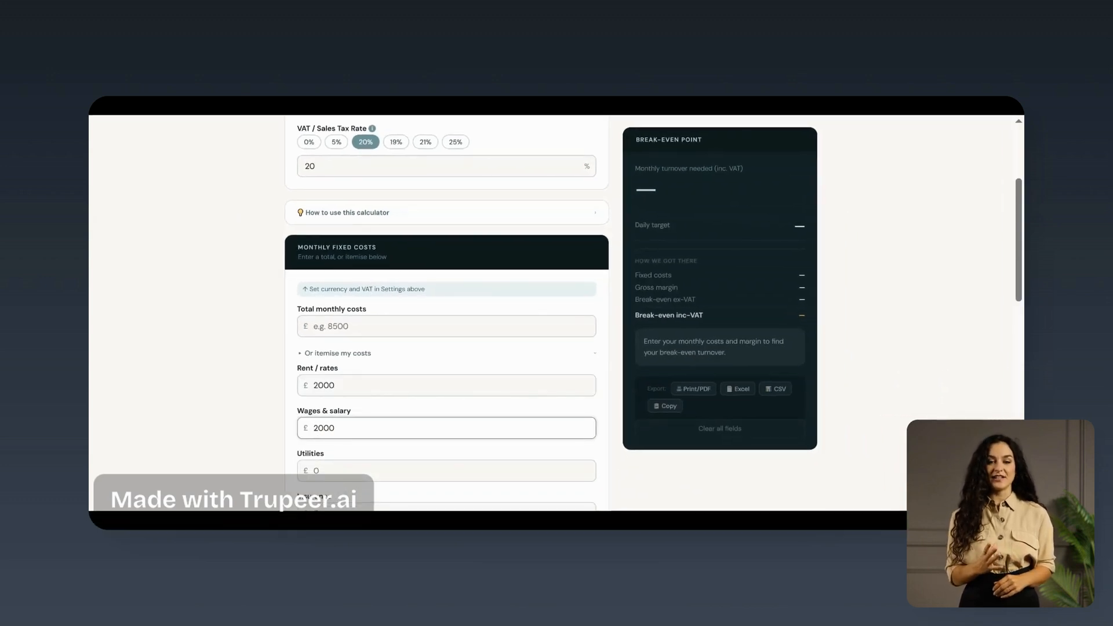
pyautogui.click(619, 412)
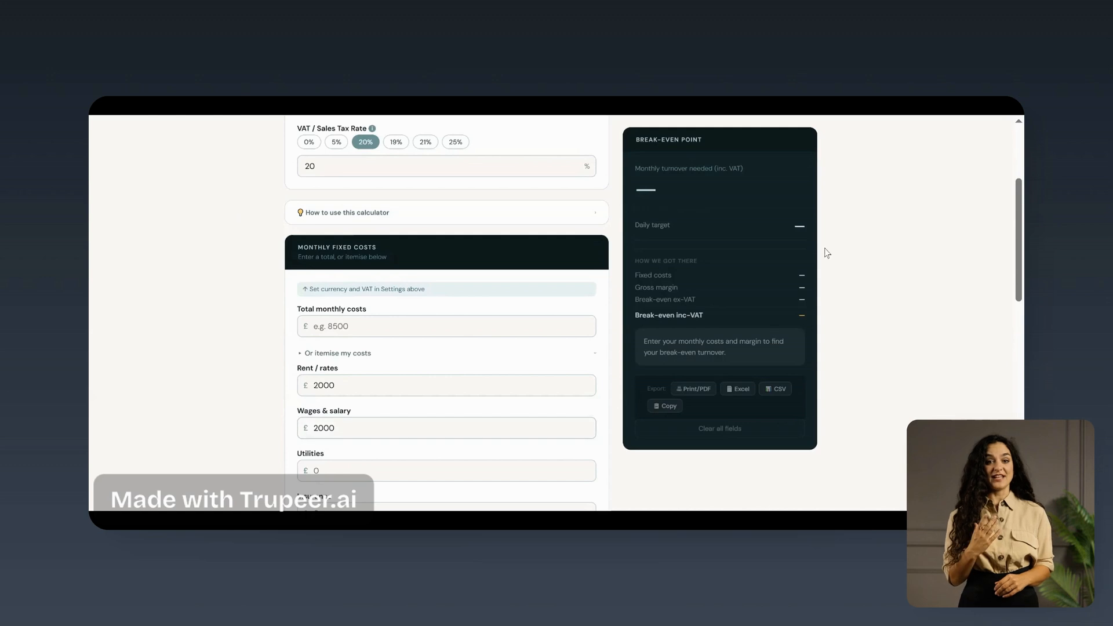
# - Enter monthly costs of 150 for utilities, 100 for insurance and 150 for marketing
pyautogui.moveTo(1020, 208); pyautogui.dragTo(1020, 243)
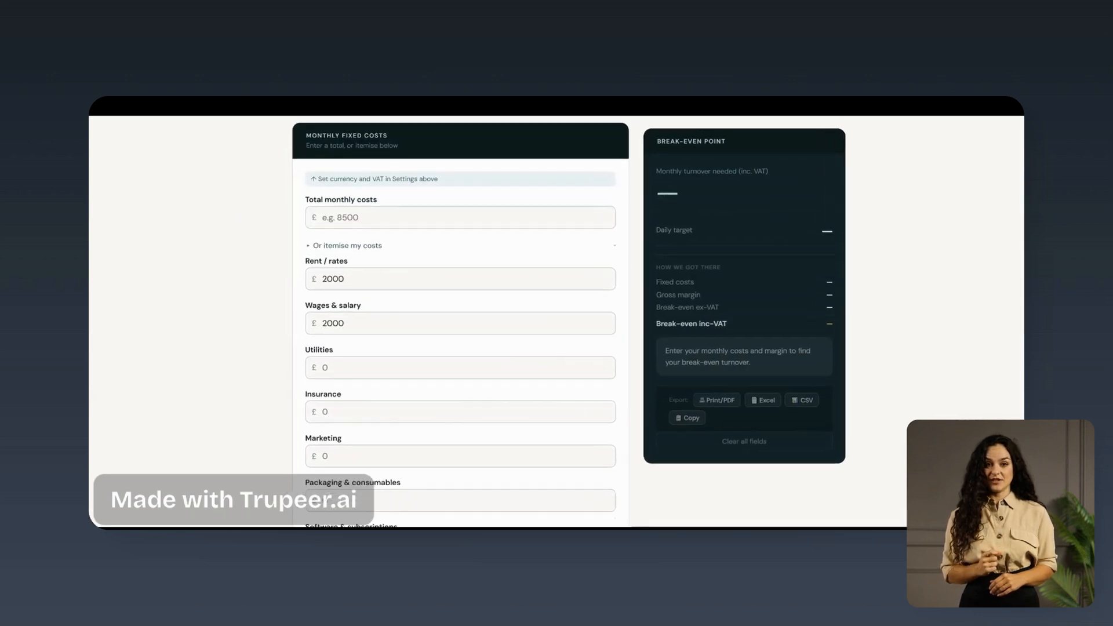
pyautogui.click(394, 358)
pyautogui.write('150')
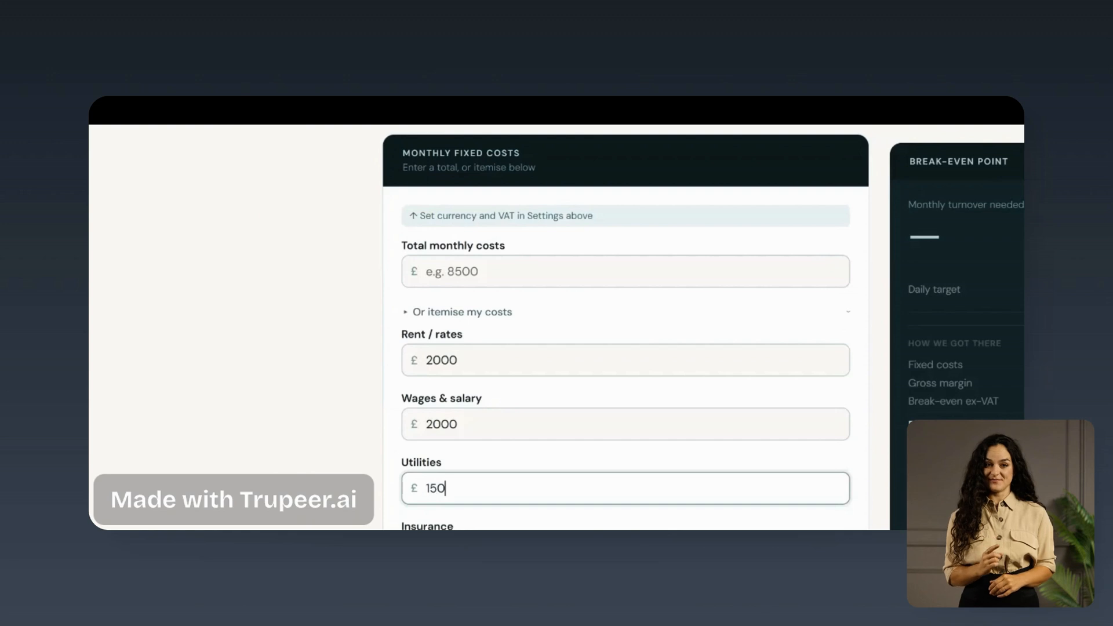
pyautogui.press('Tab')
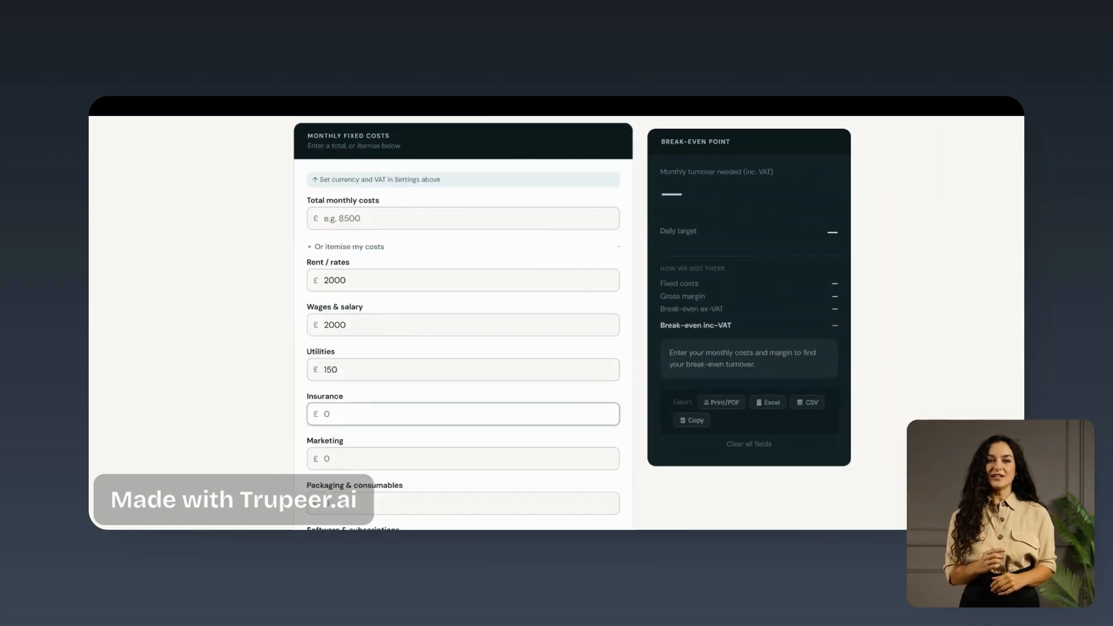
pyautogui.write('100')
pyautogui.press('Tab')
pyautogui.write('150')
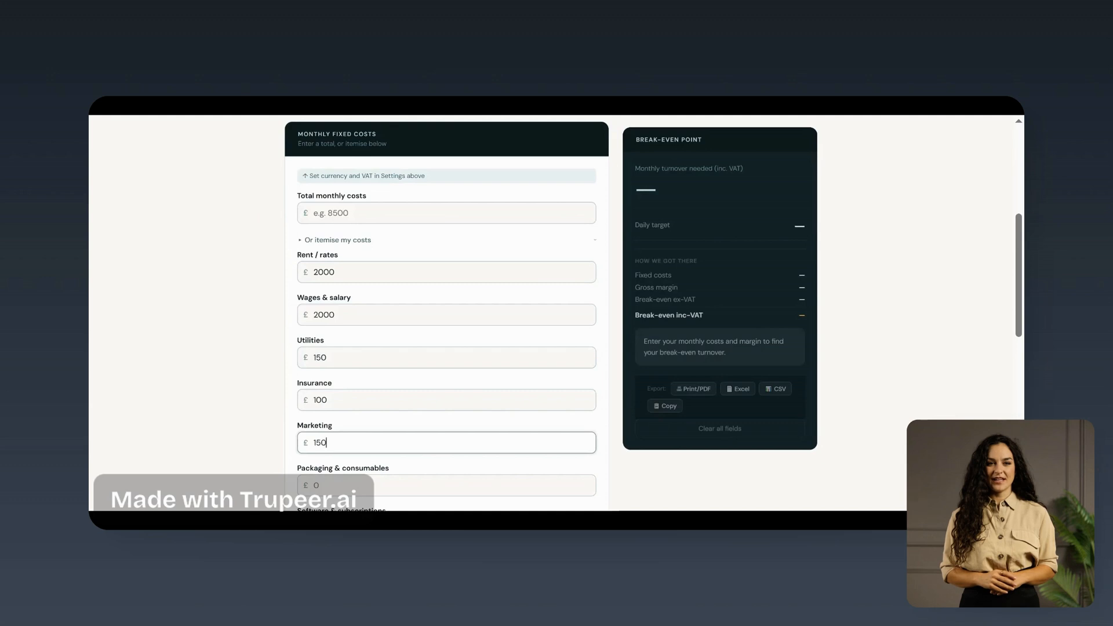
# - Enter monthly costs of 50 for packaging & consumables and 50 for software & subscriptions
pyautogui.press('Tab')
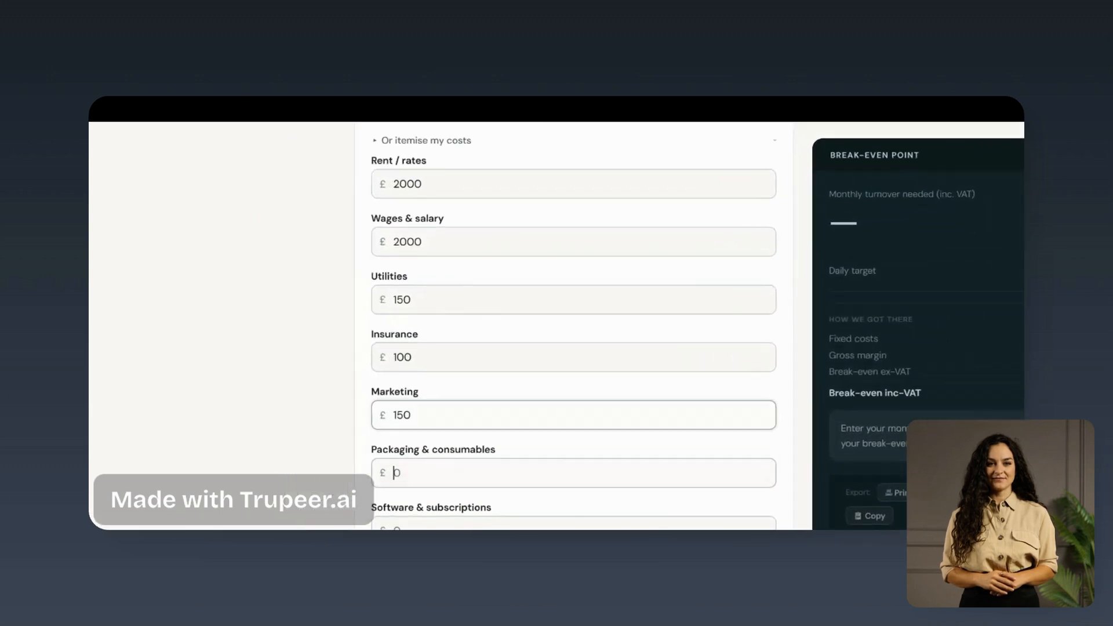
pyautogui.write('50')
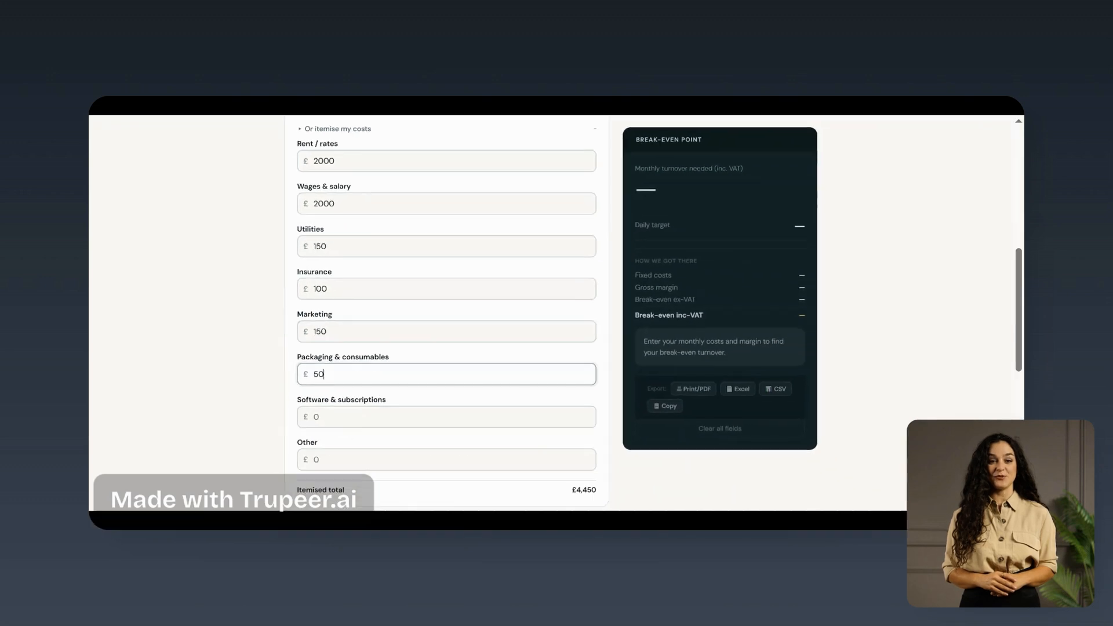
pyautogui.press('Tab')
pyautogui.write('50')
pyautogui.click(673, 483)
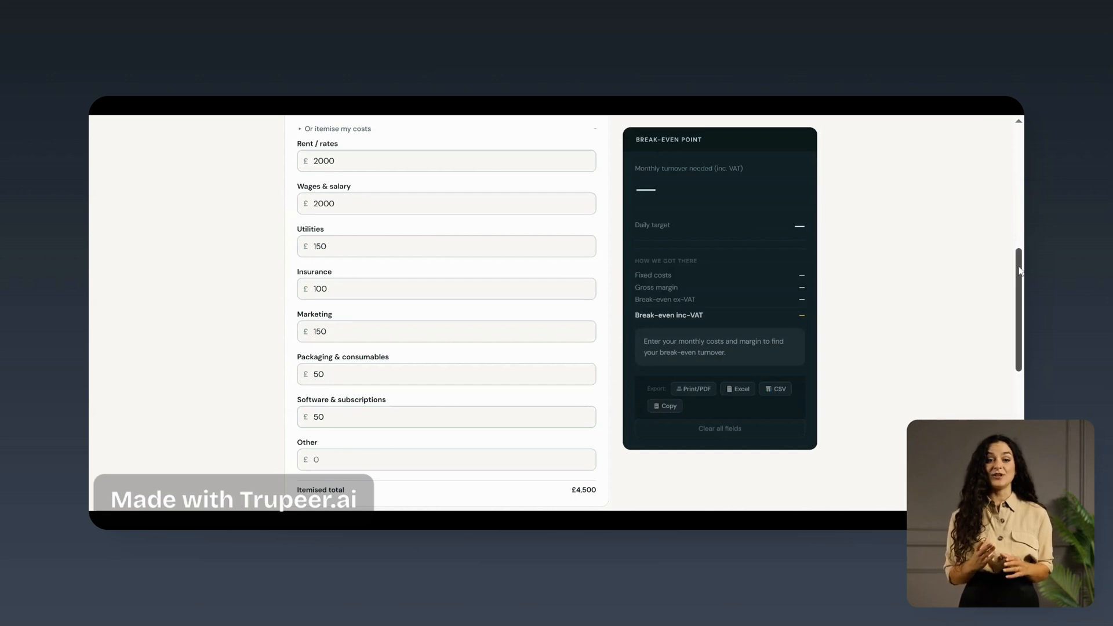
# - Set the gross margin to 60% and the average transaction value to £60
pyautogui.moveTo(1019, 268); pyautogui.dragTo(1019, 350)
pyautogui.click(376, 314)
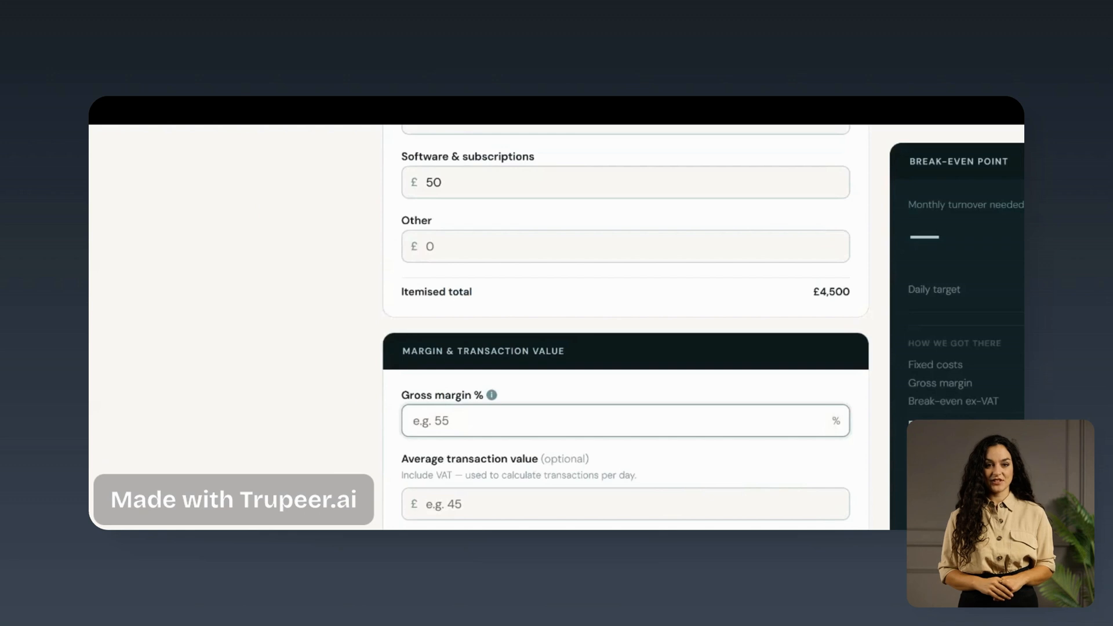
pyautogui.write('60')
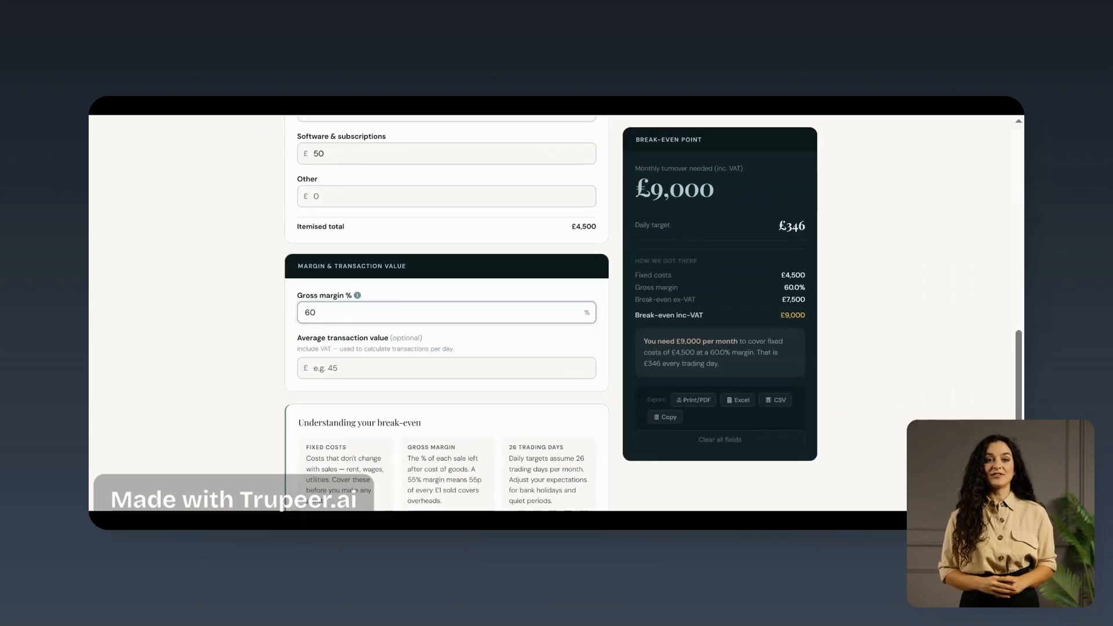
pyautogui.press('Tab')
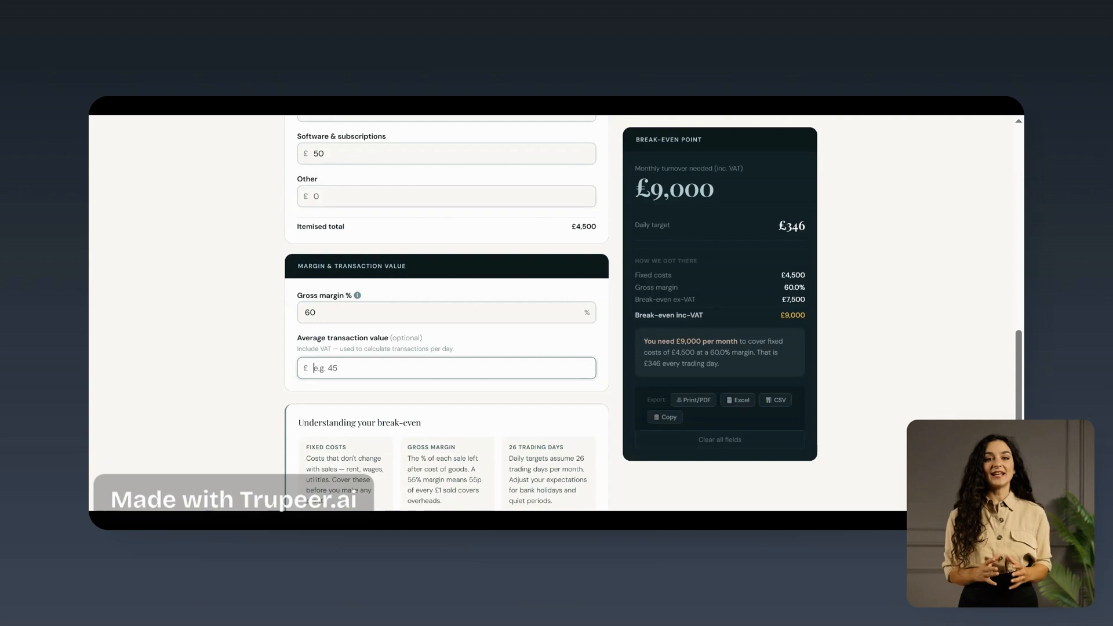
pyautogui.write('60')
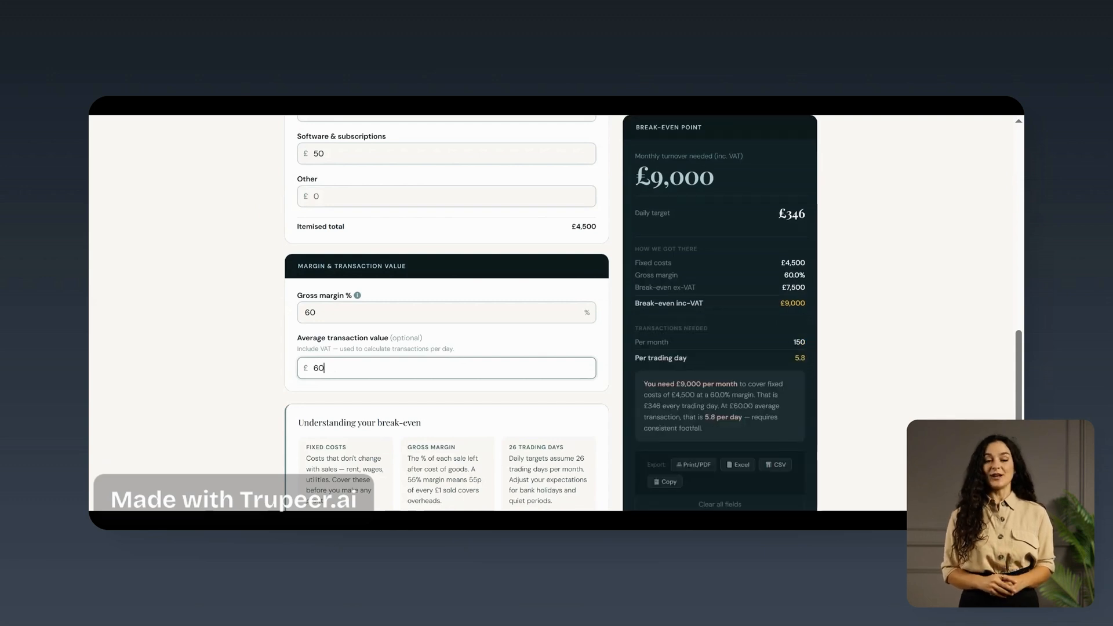
pyautogui.click(615, 347)
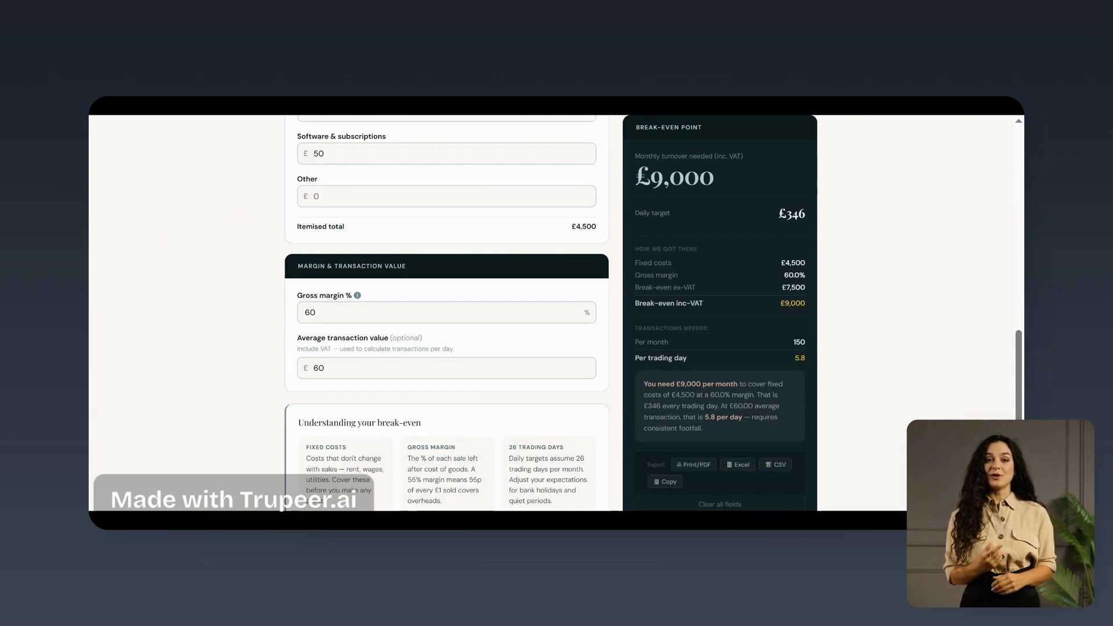
# - Review the break-even results, the explanatory notes and export options, and the itemised costs and margin behind them
pyautogui.scroll(-2, 556, 314)
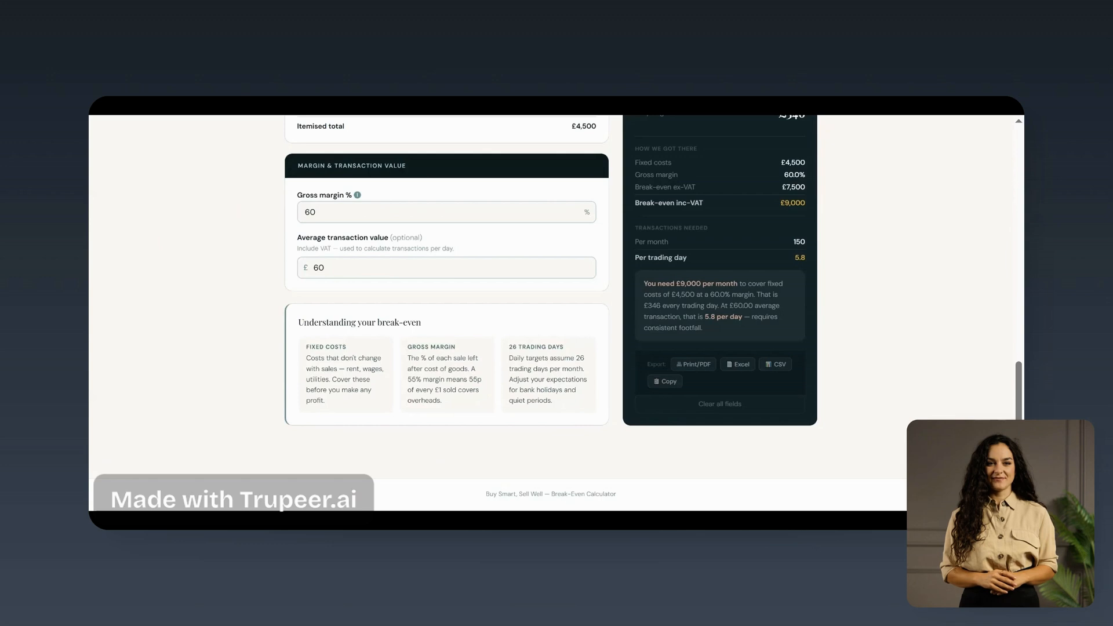
pyautogui.scroll(-1, 555, 307)
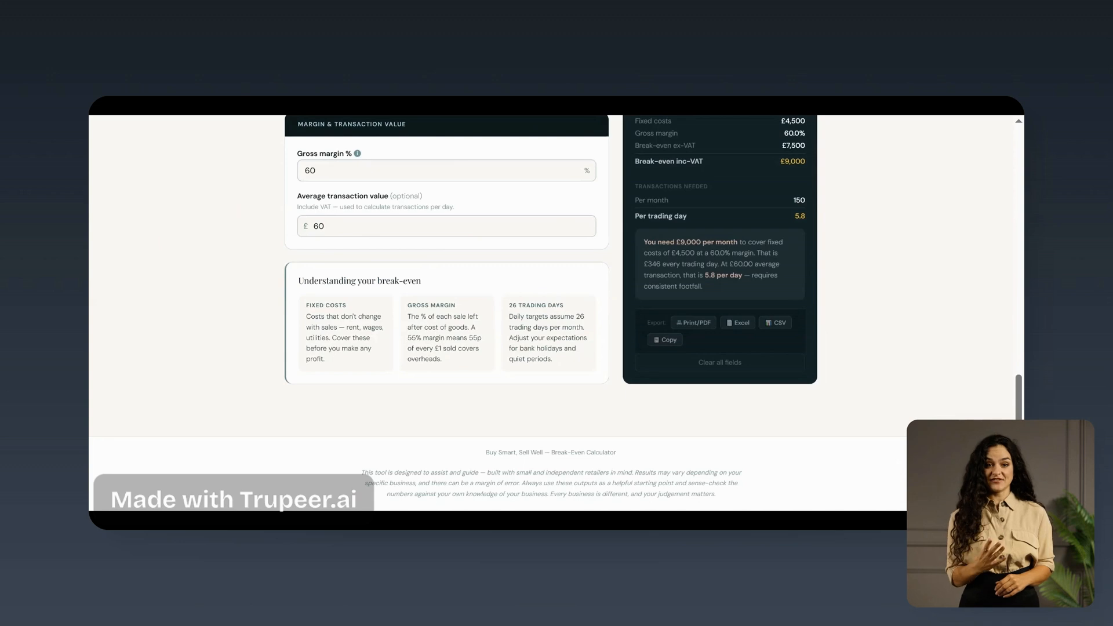
pyautogui.scroll(4, 556, 313)
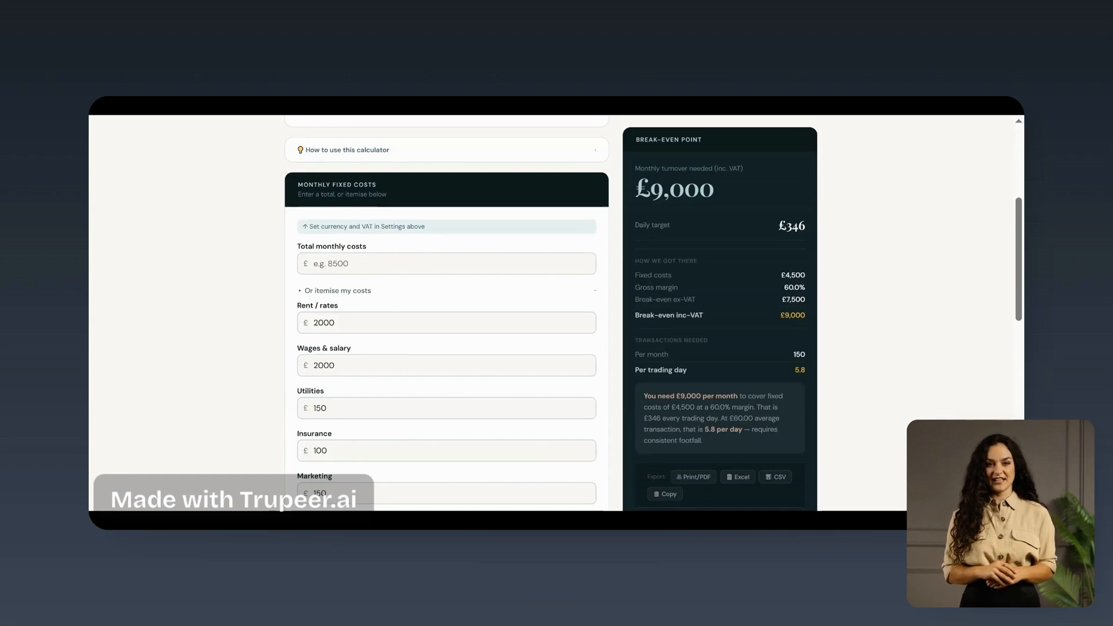
pyautogui.scroll(-5, 446, 313)
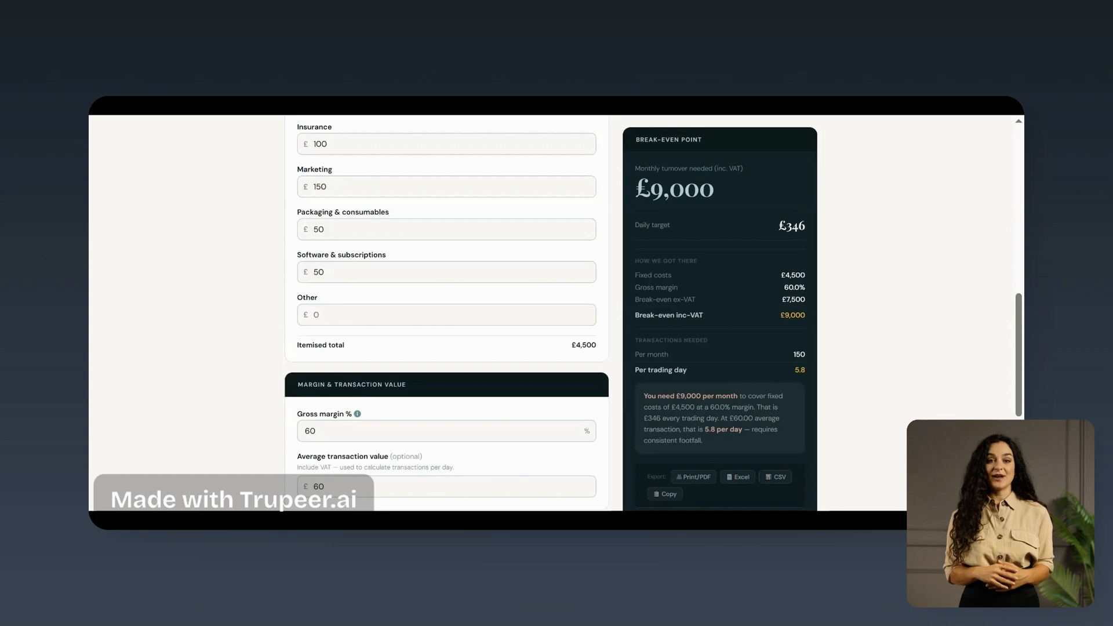
pyautogui.scroll(1, 446, 313)
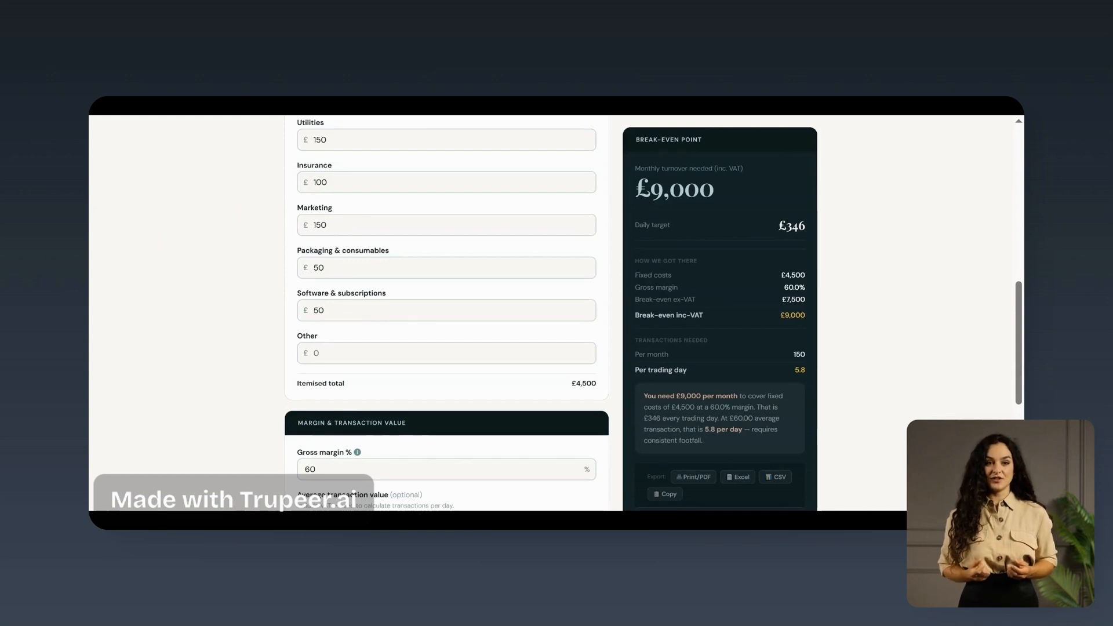
pyautogui.scroll(-1, 446, 313)
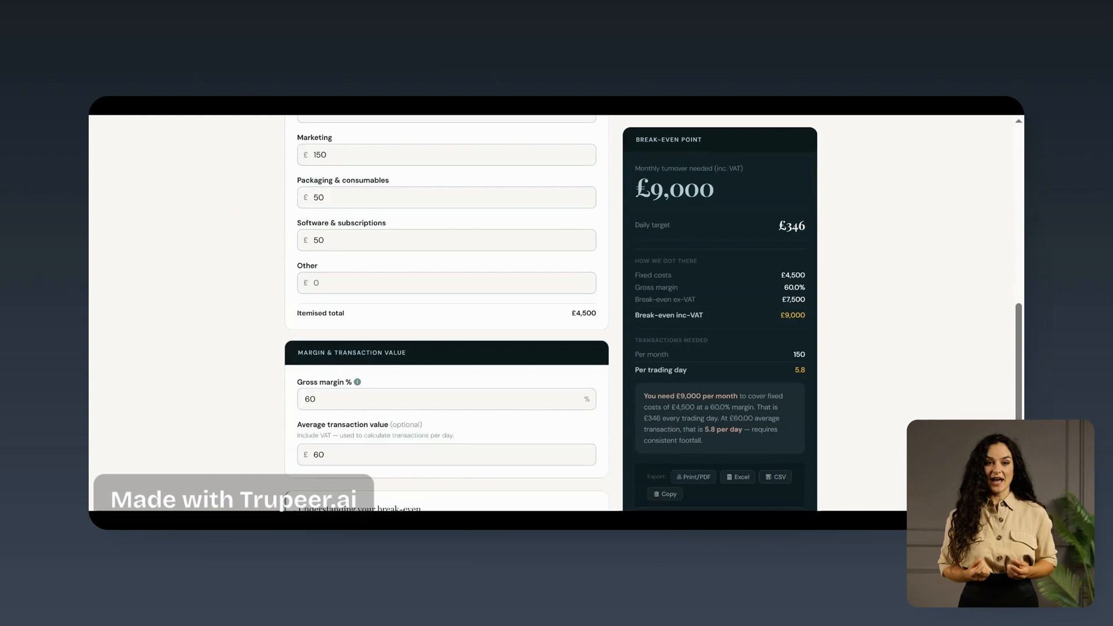